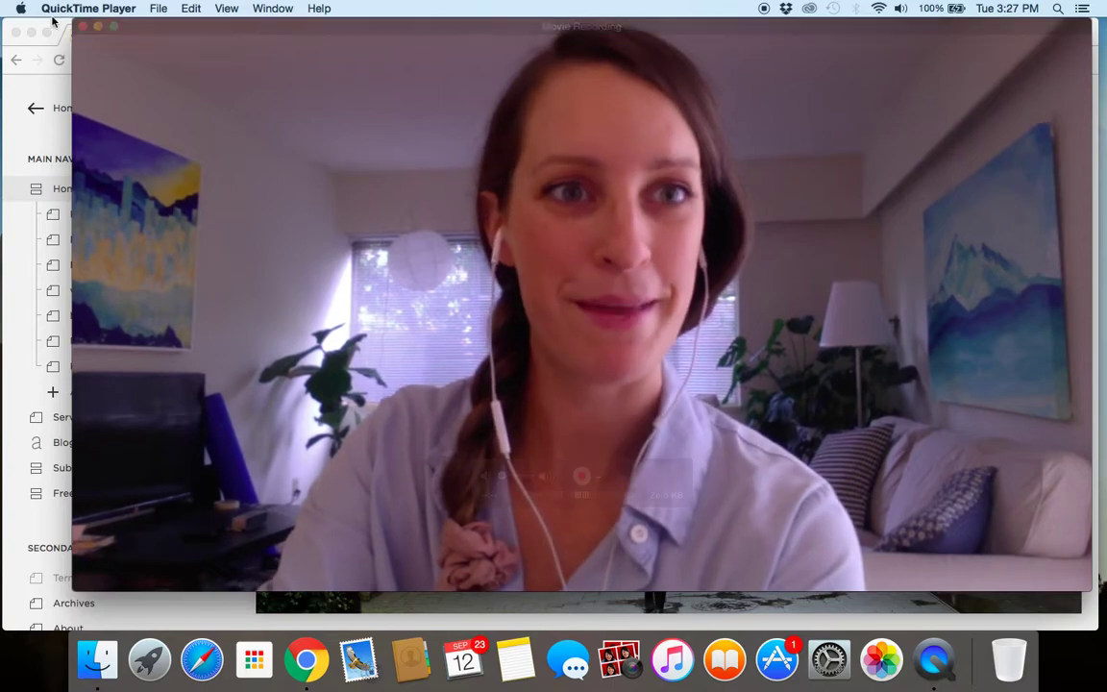
left_click_drag(73, 19, 797, 452)
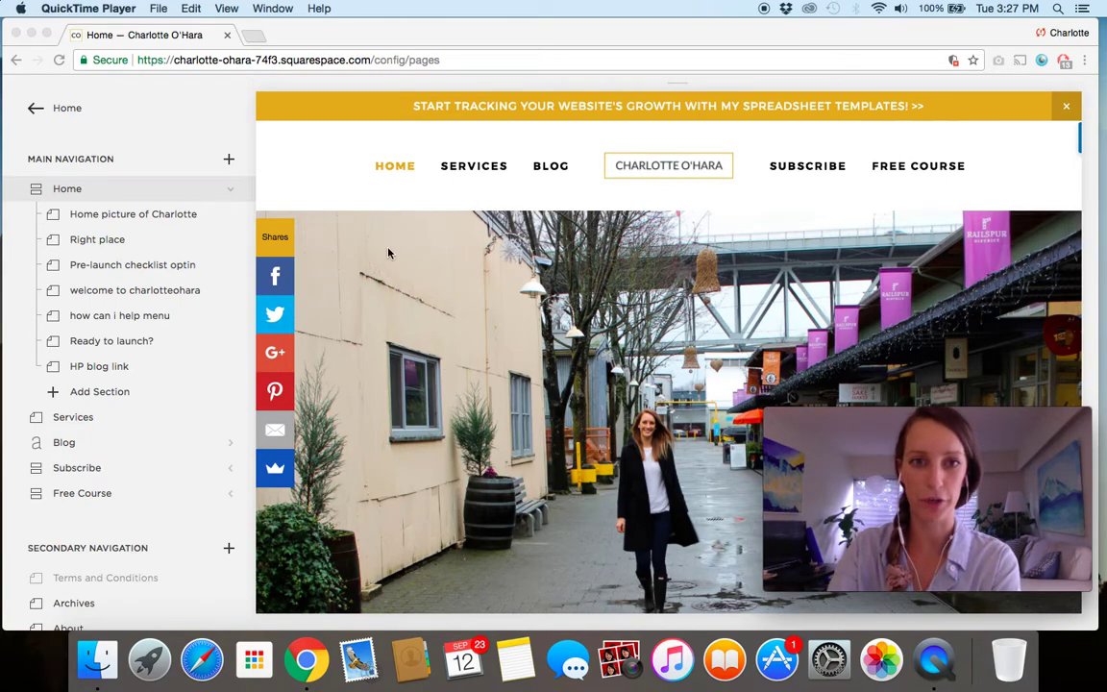
Open the home page's Footer Content area for editing.
scroll(391, 317, "down", 10)
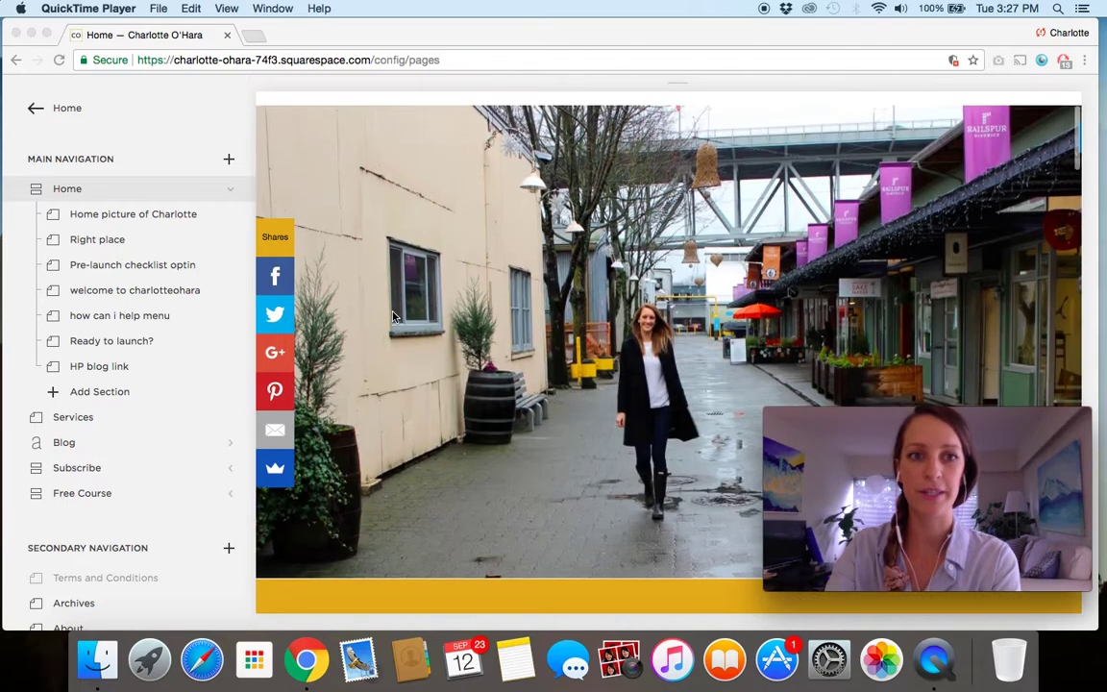
scroll(392, 317, "down", 15)
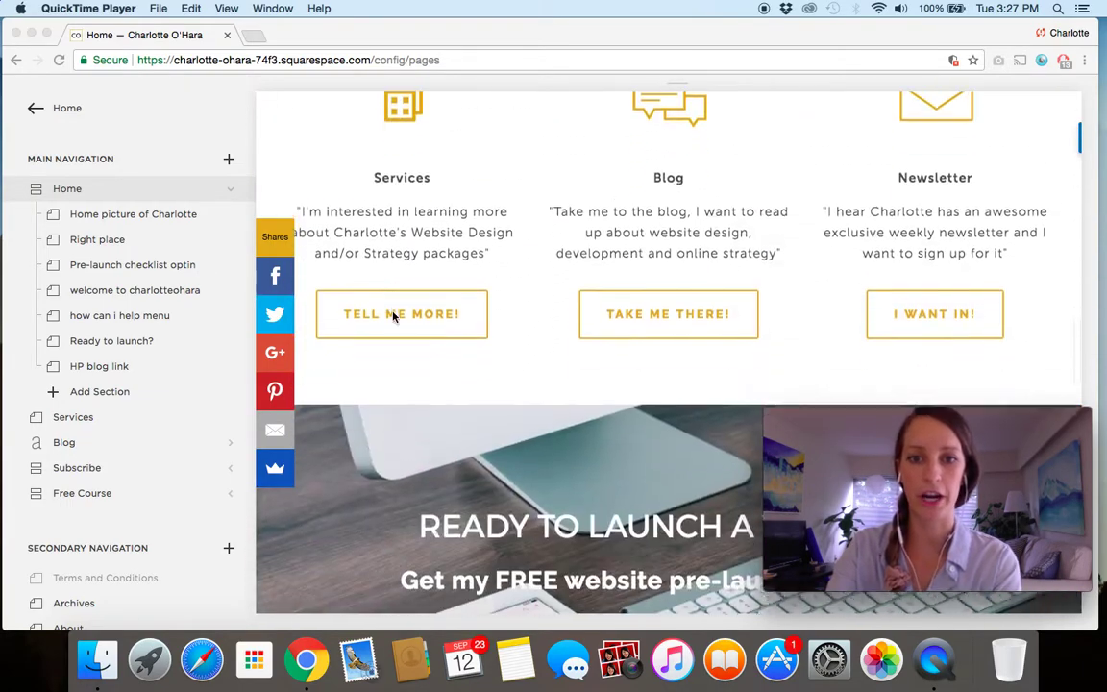
scroll(392, 317, "down", 10)
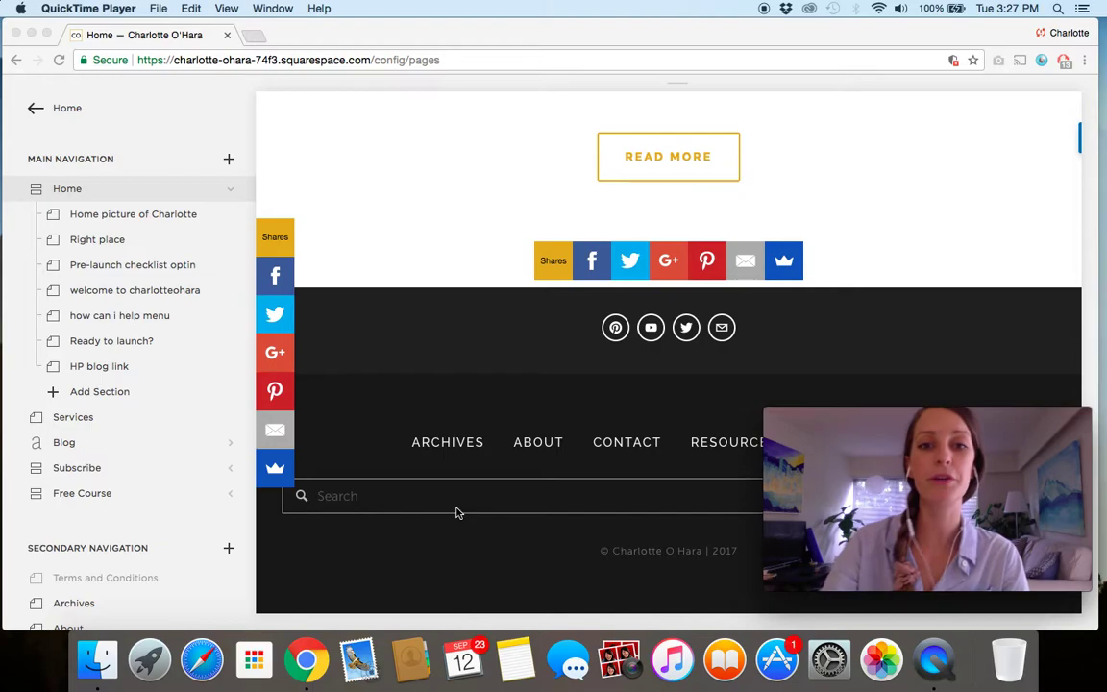
left_click(390, 324)
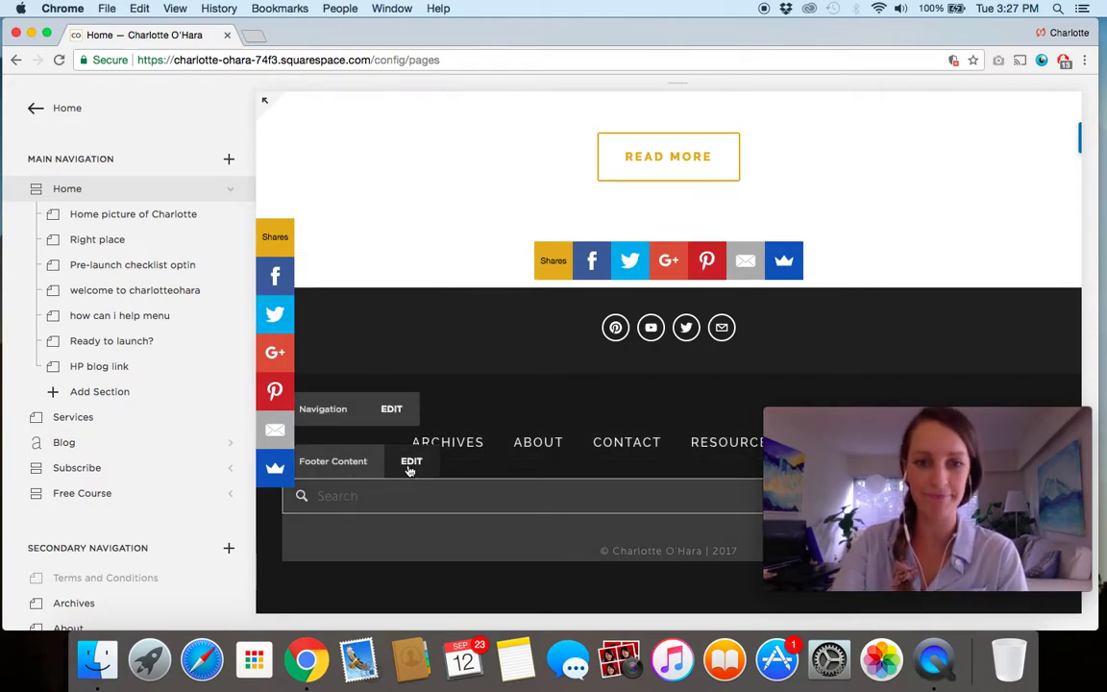
left_click(411, 462)
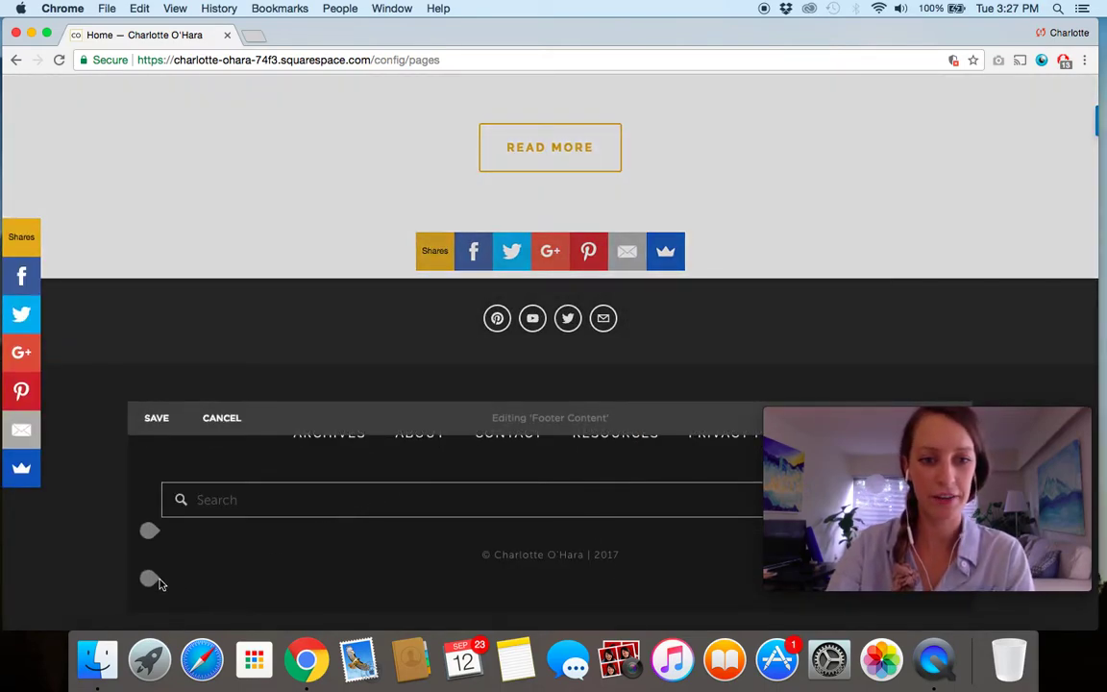
Insert an Instagram block beneath the copyright line in the footer.
mouse_move(157, 584)
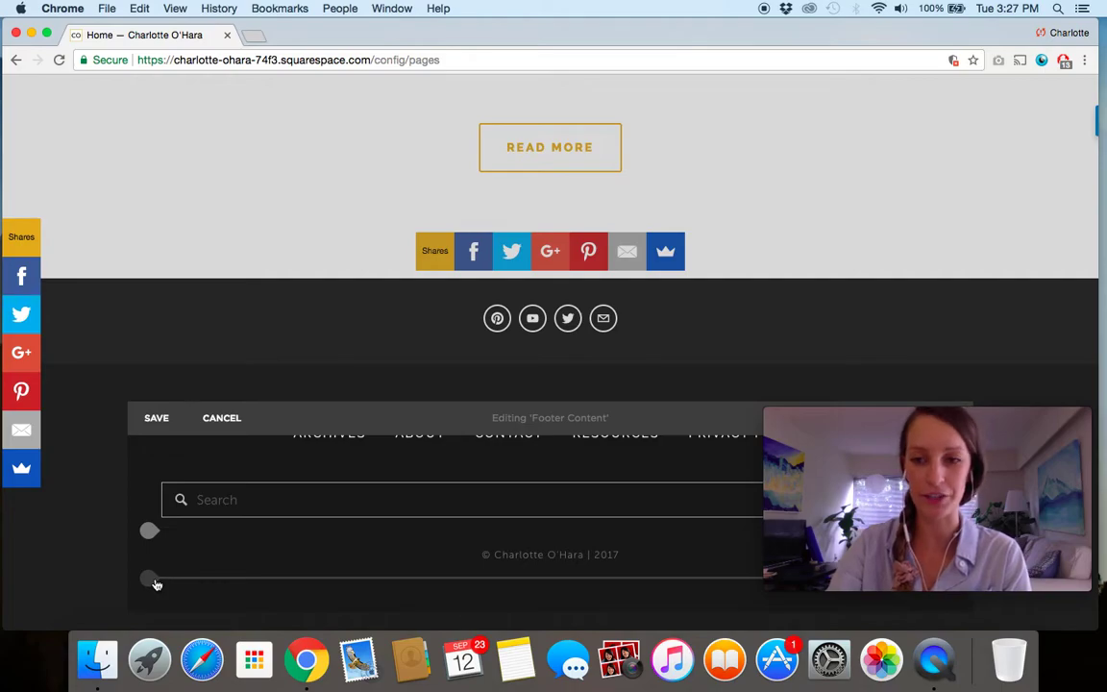
left_click(157, 584)
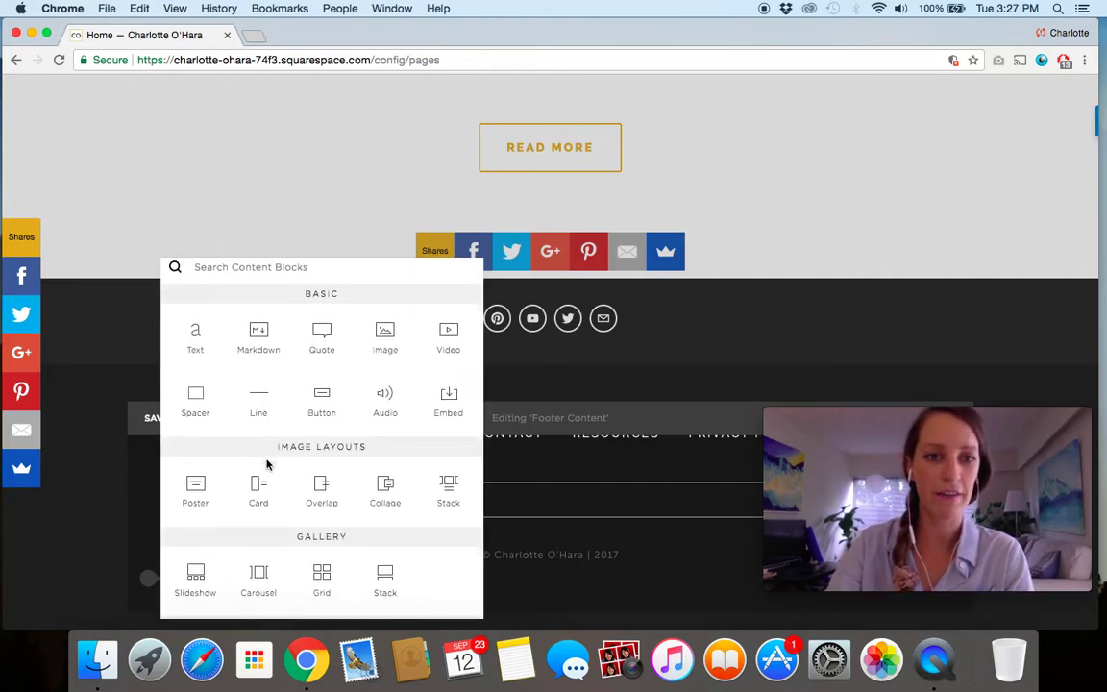
scroll(267, 465, "down", 5)
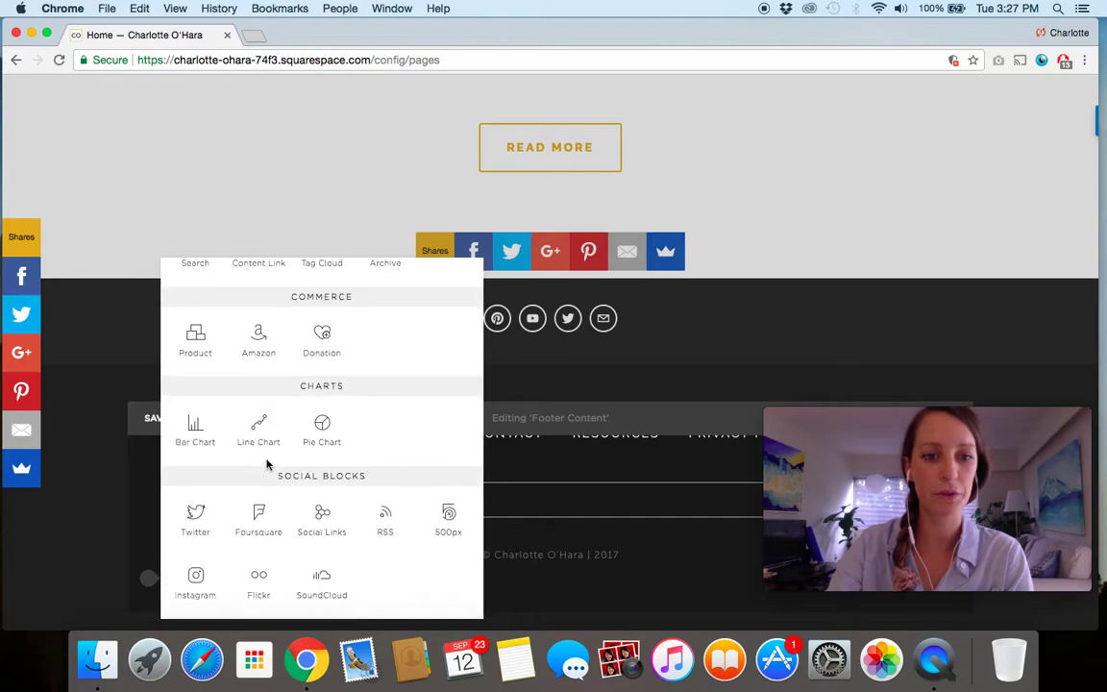
left_click(197, 581)
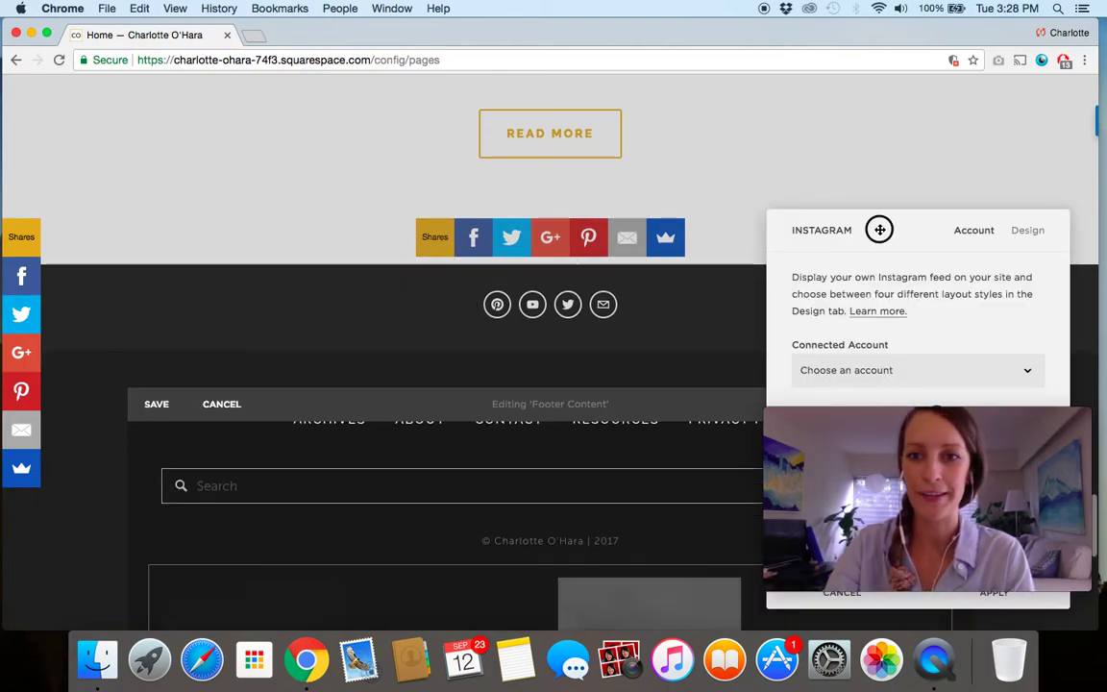
Check the placeholder images in the footer and set the Instagram block to show 9 items.
left_click_drag(879, 230, 378, 136)
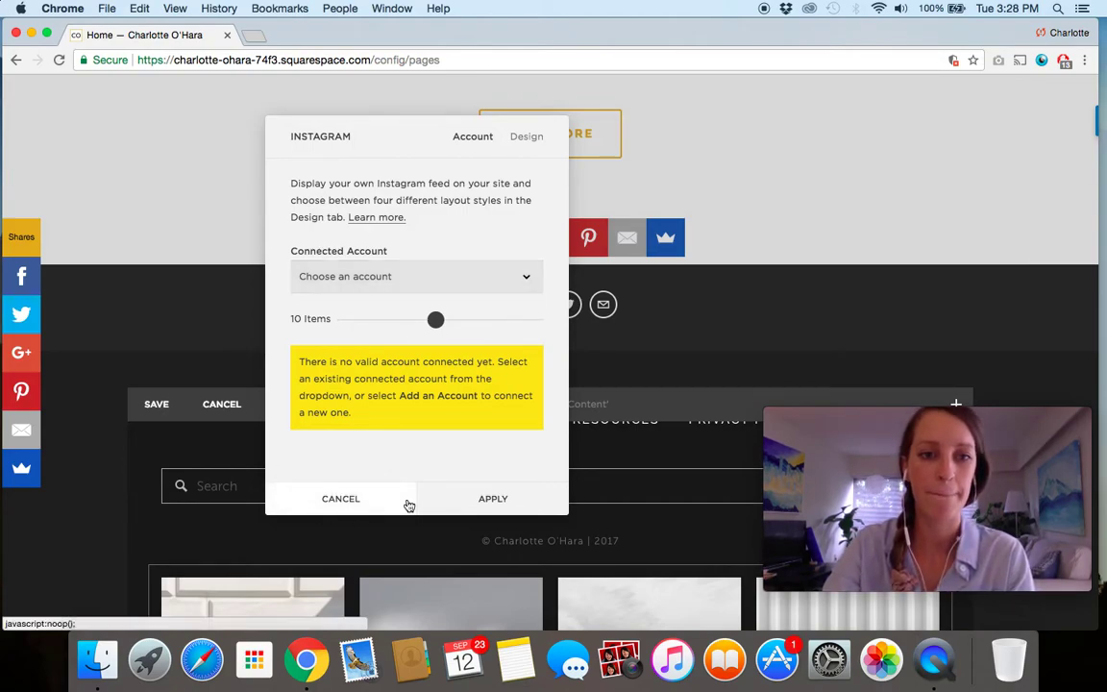
scroll(176, 545, "down", 5)
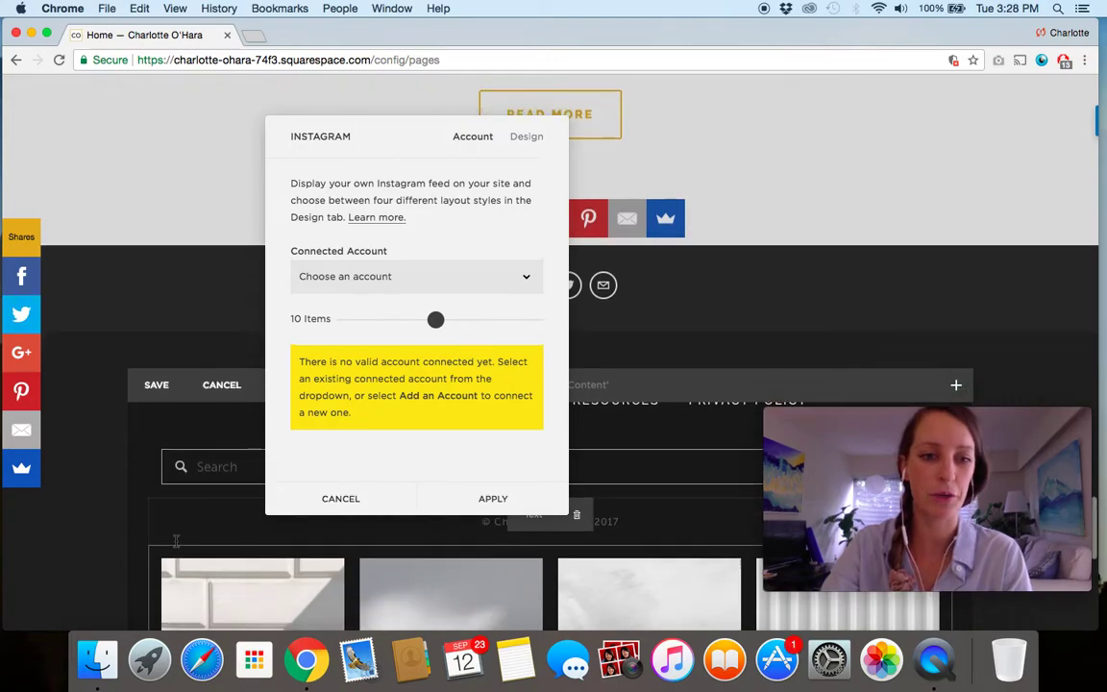
scroll(176, 545, "down", 5)
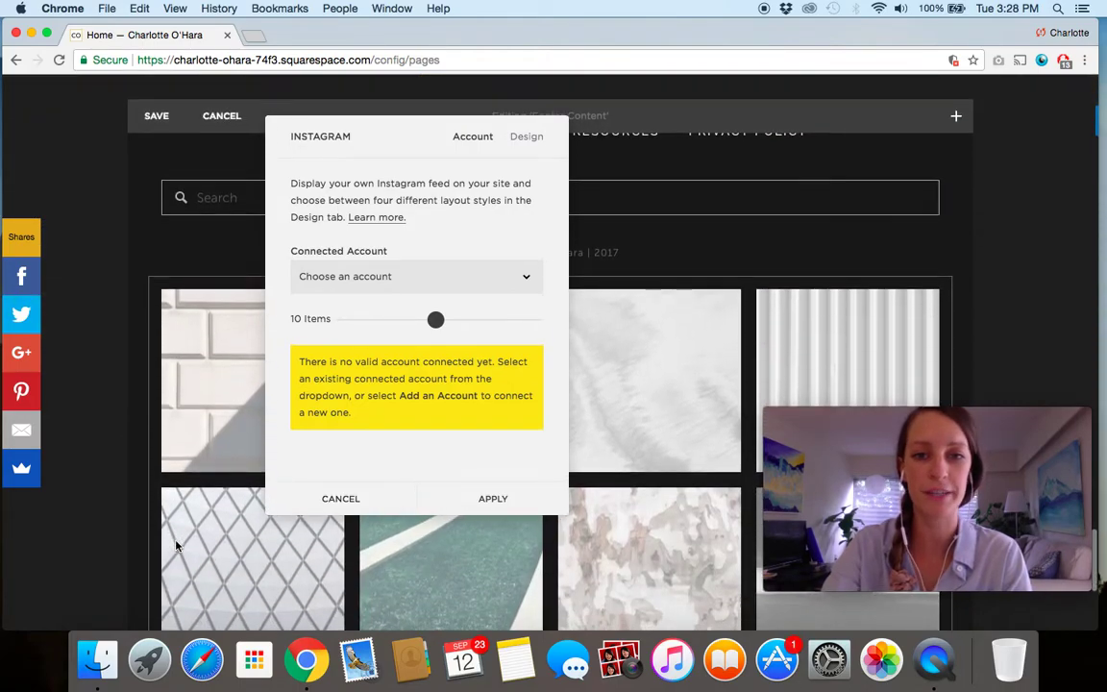
scroll(176, 546, "down", 3)
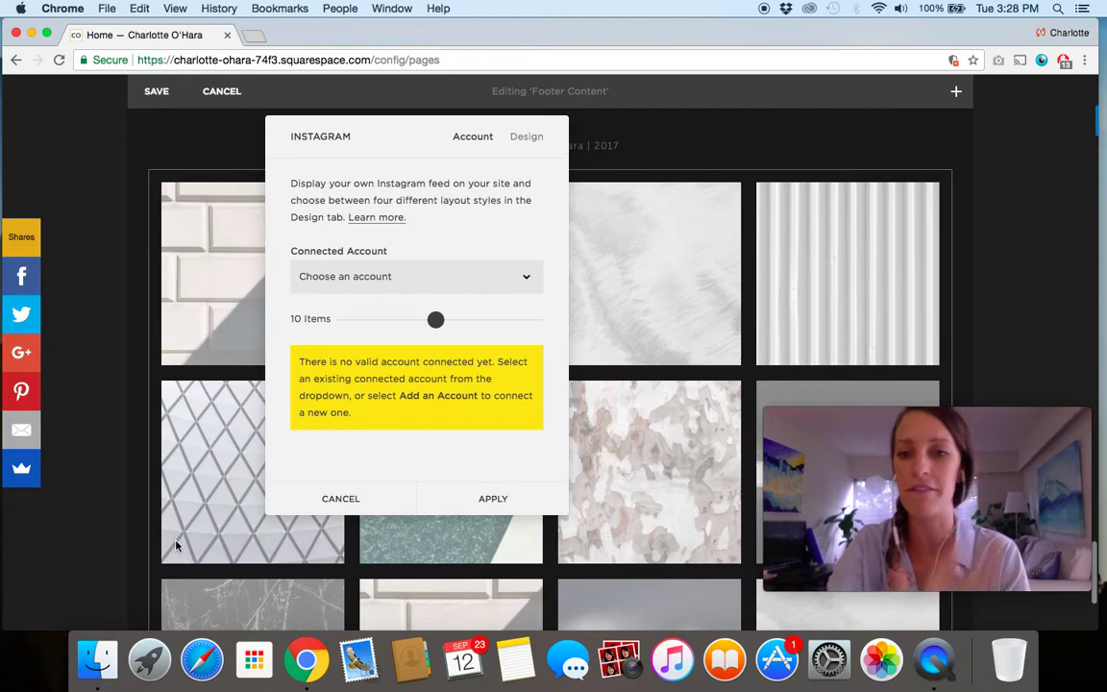
scroll(176, 546, "down", 4)
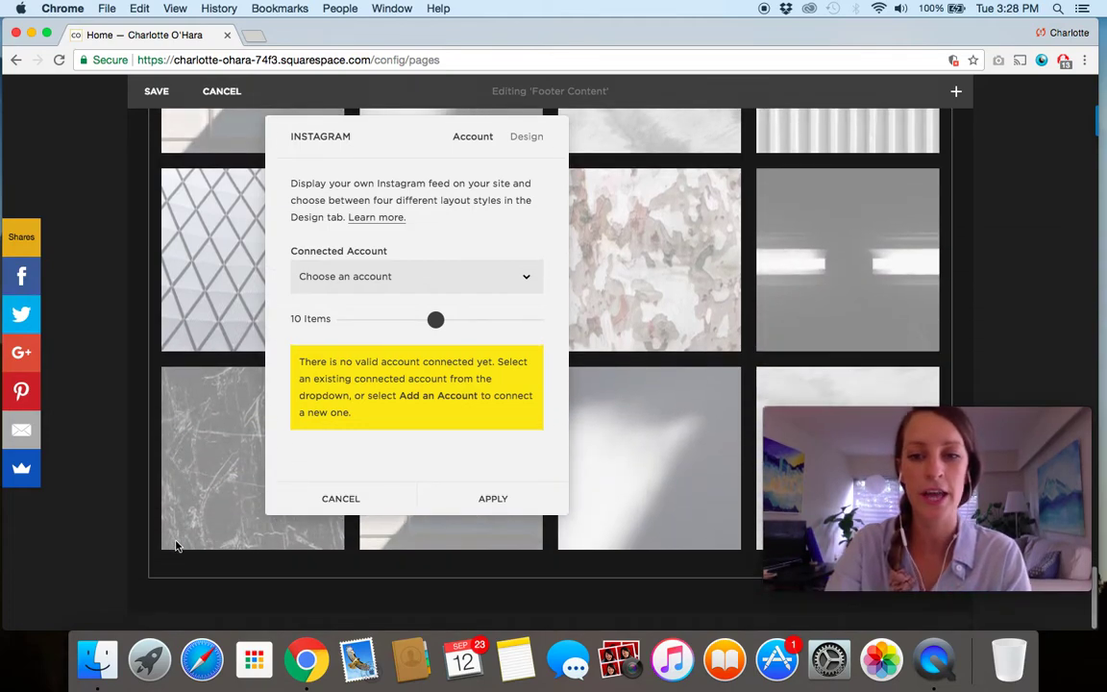
scroll(176, 546, "up", 9)
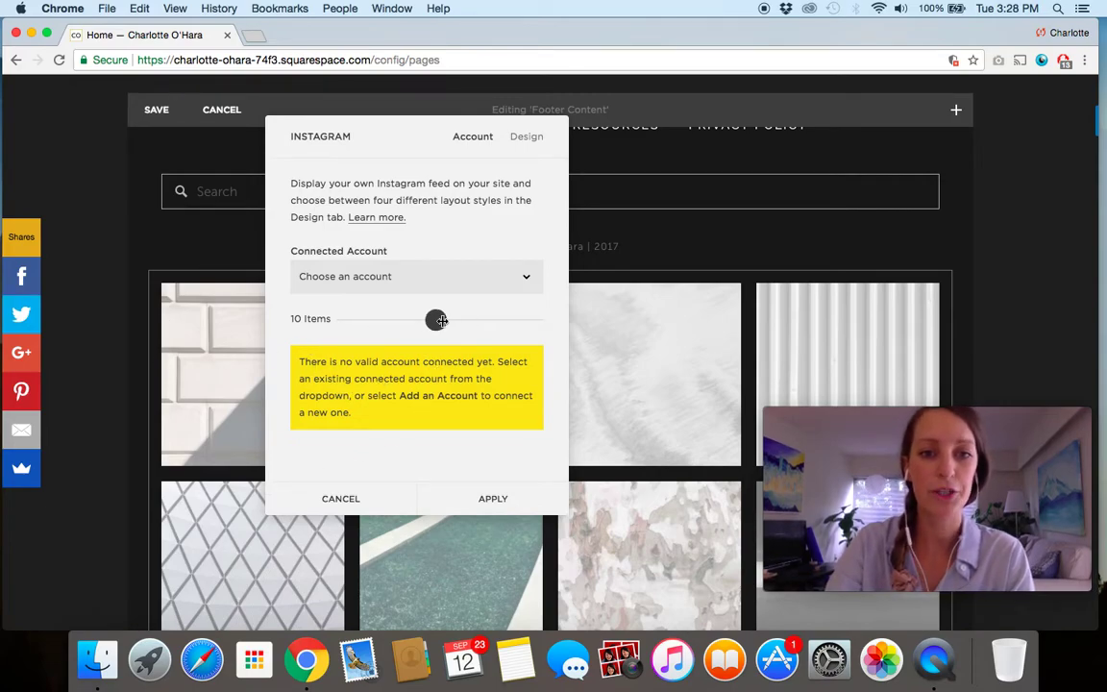
left_click_drag(440, 320, 429, 325)
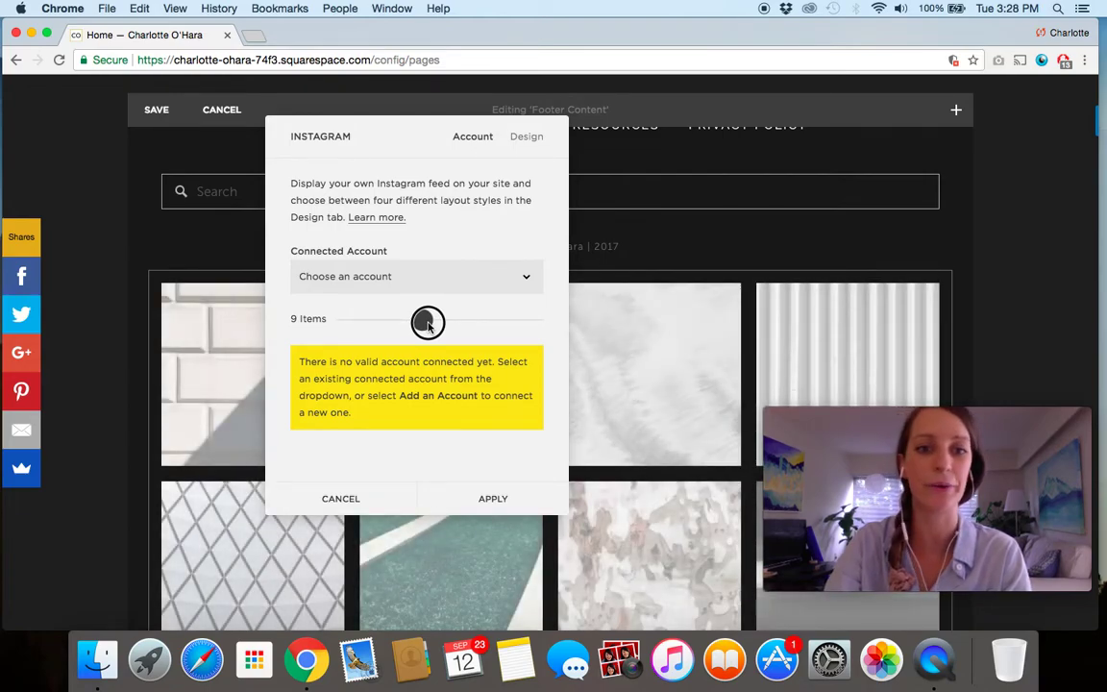
mouse_move(427, 324)
left_mouse_down()
mouse_move(527, 323)
mouse_move(400, 321)
mouse_move(426, 321)
left_mouse_up()
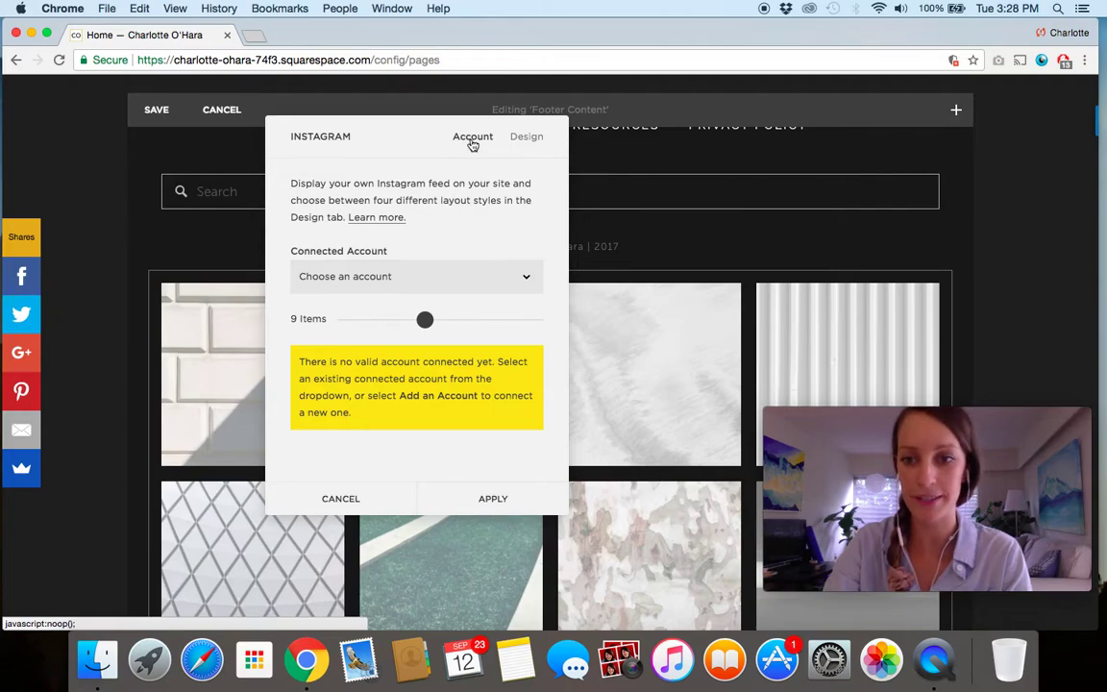
Open the Instagram block's design settings and review the layout, aspect ratio, cropping and title options.
left_click(531, 139)
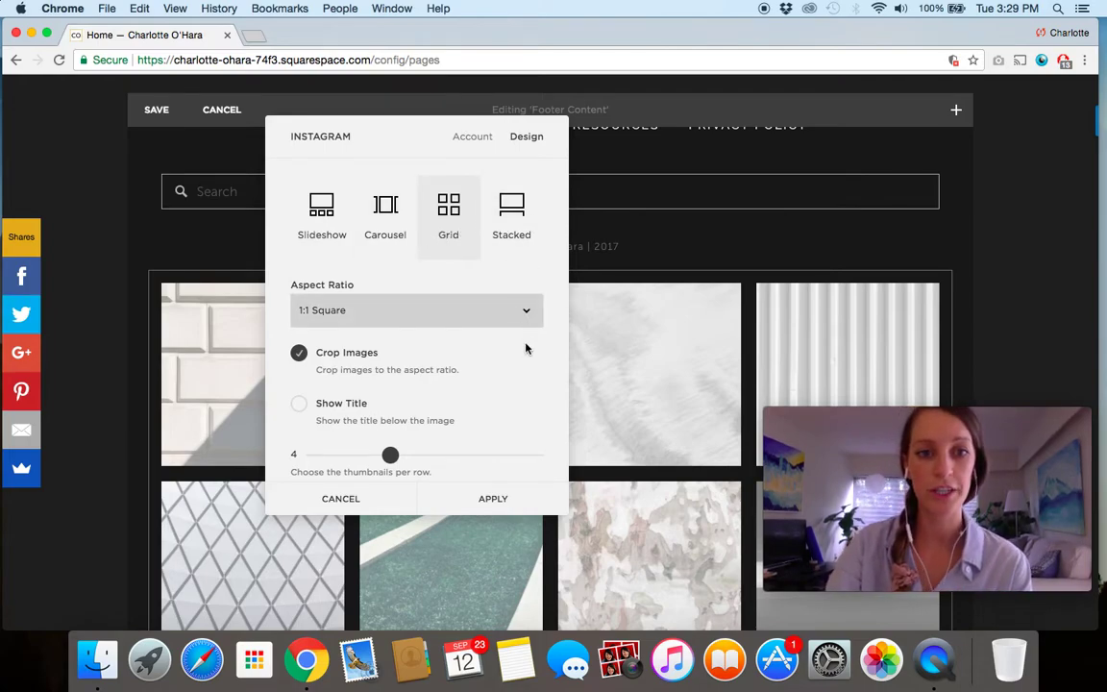
scroll(523, 351, "down", 3)
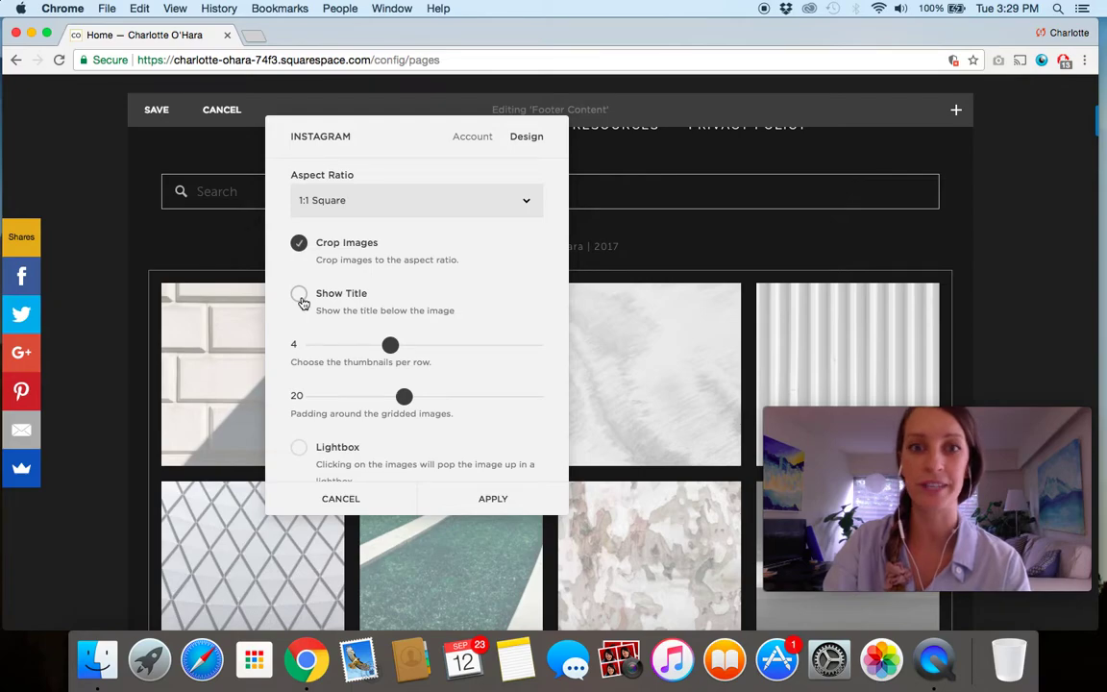
scroll(392, 252, "up", 3)
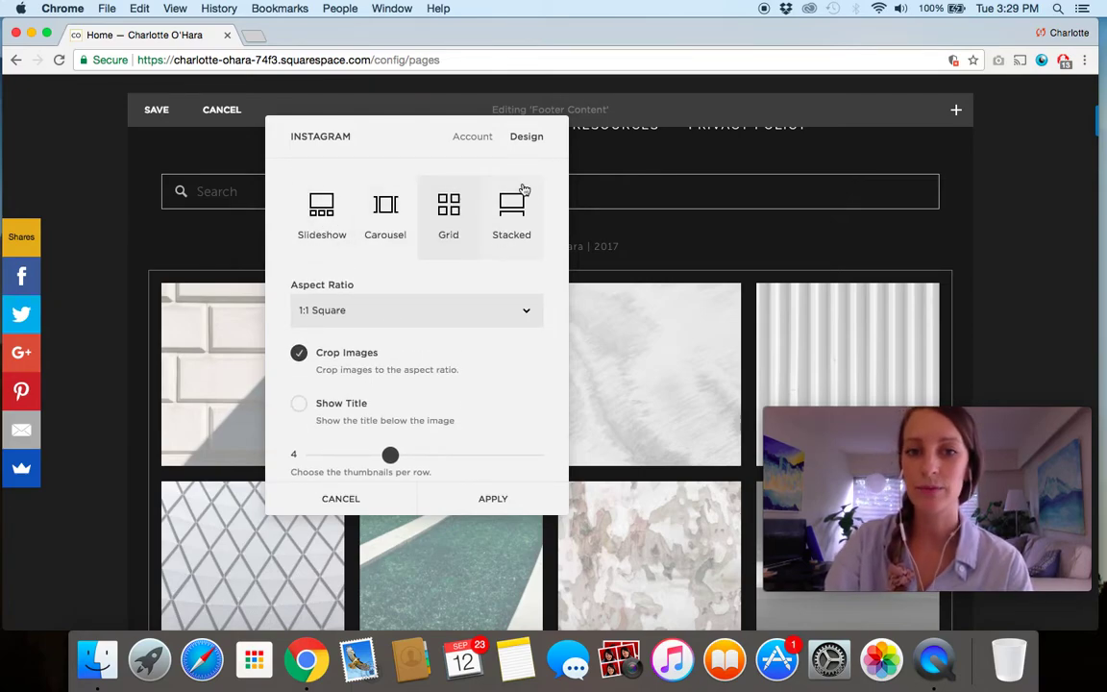
Try the Stacked layout for the Instagram block, look over its images, and switch back to Grid.
left_click(517, 213)
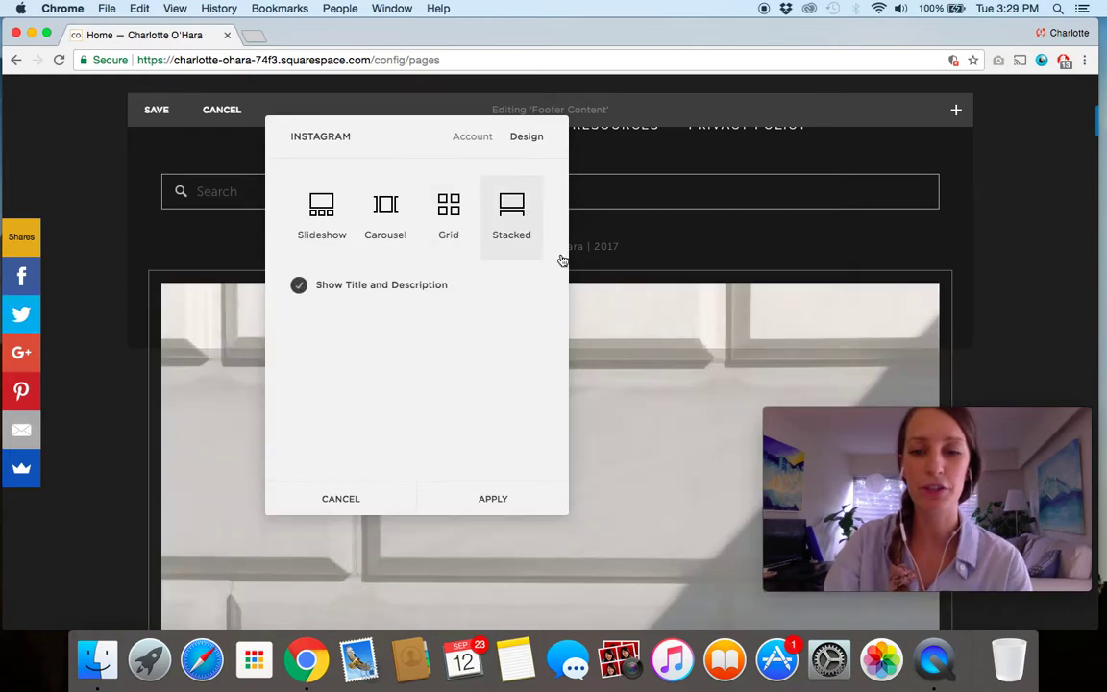
scroll(674, 434, "down", 10)
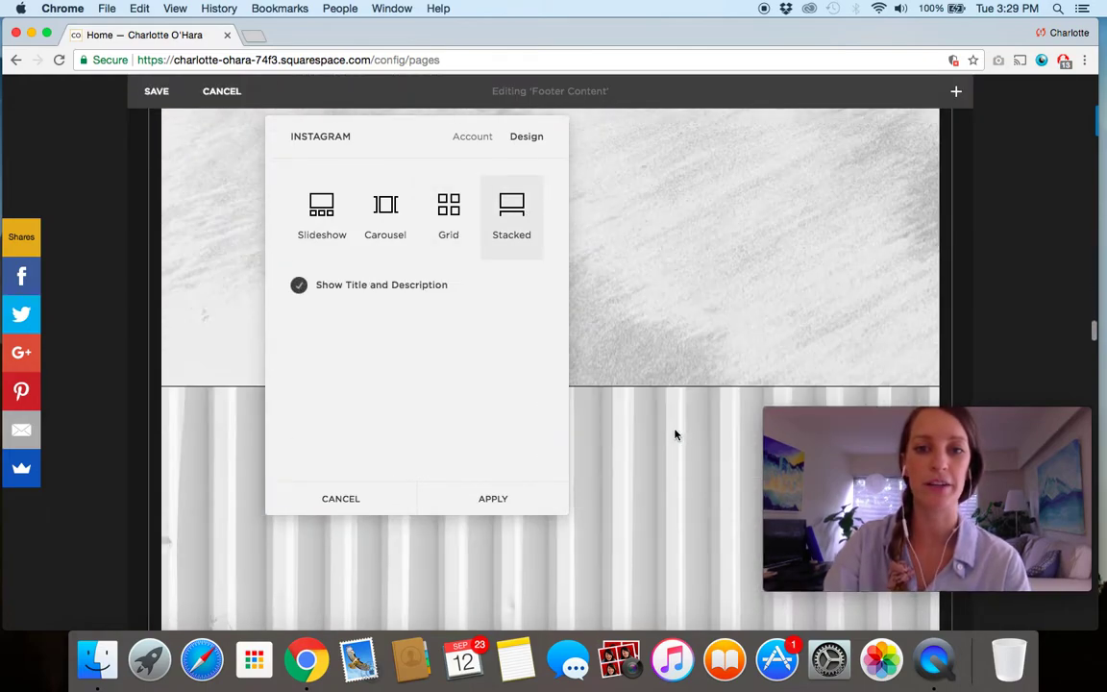
scroll(675, 435, "down", 5)
scroll(674, 434, "down", 10)
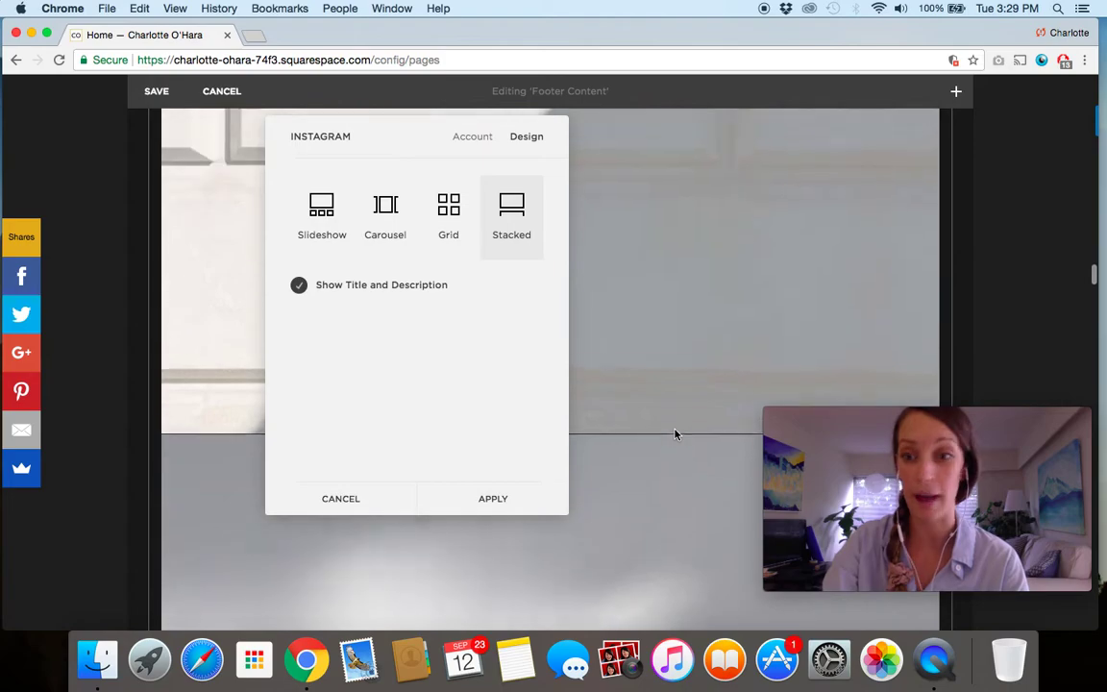
scroll(674, 434, "down", 5)
left_click(449, 213)
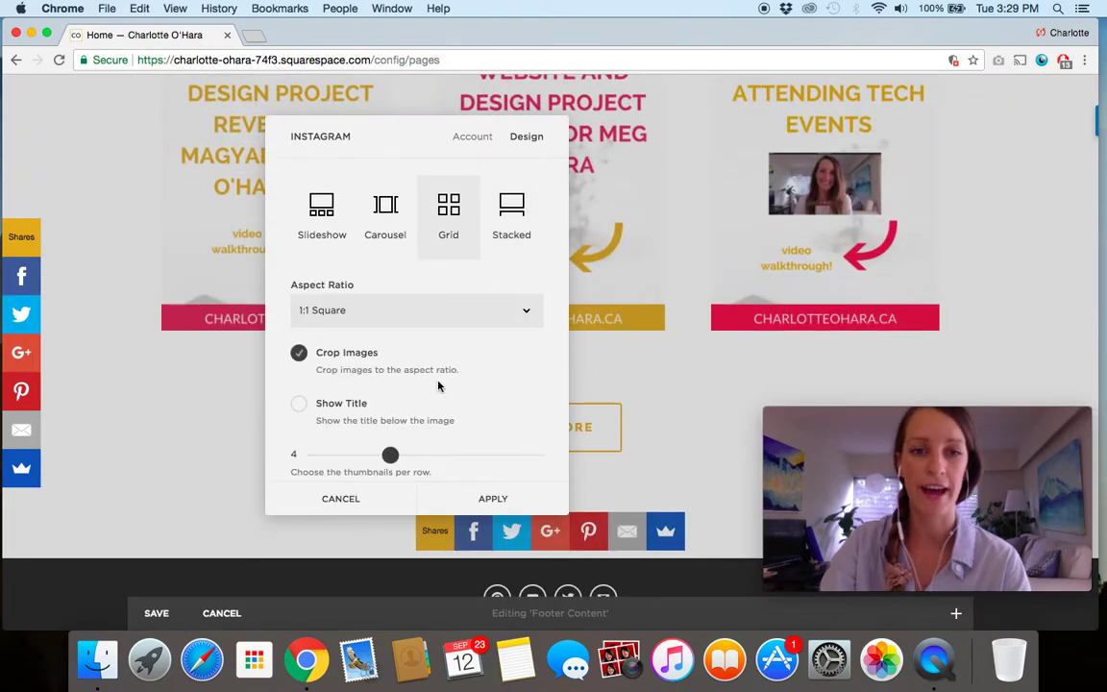
Reduce the padding around the Instagram block's gridded images to 4.
scroll(440, 384, "down", 5)
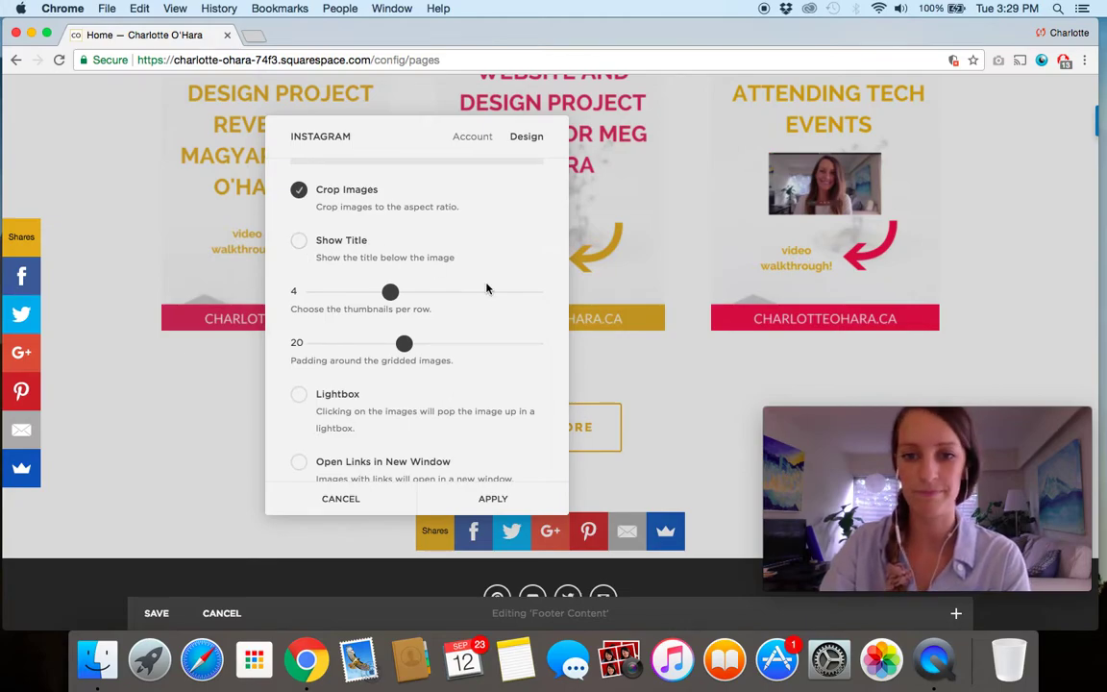
scroll(487, 290, "down", 1)
scroll(198, 444, "down", 5)
scroll(198, 442, "down", 3)
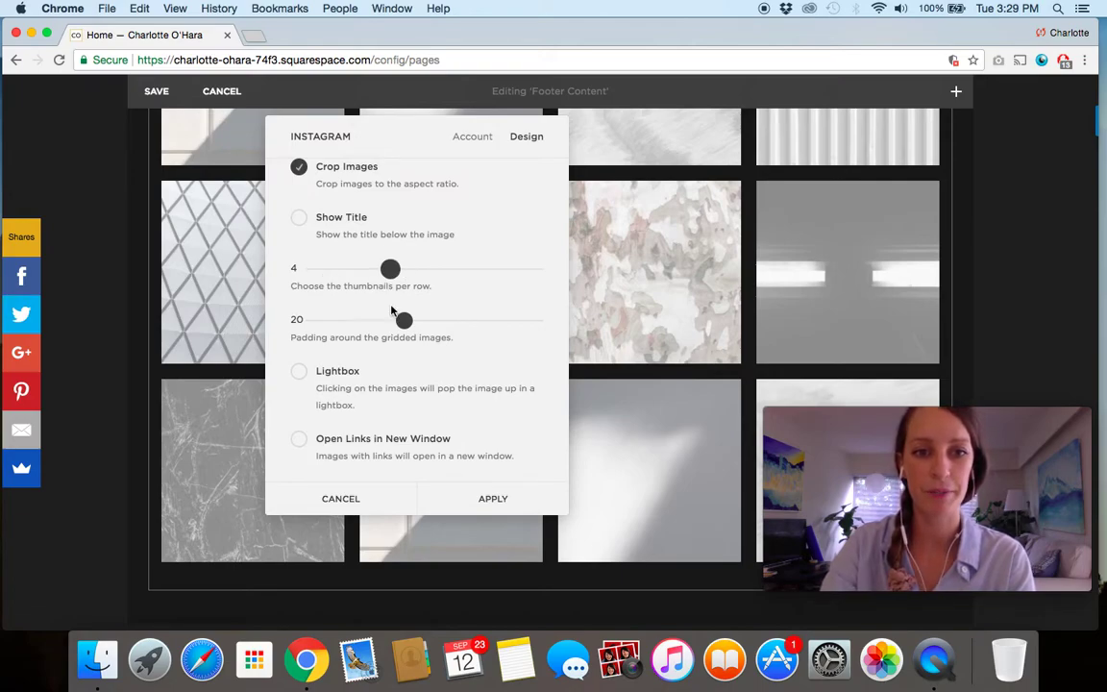
scroll(445, 325, "up", 1)
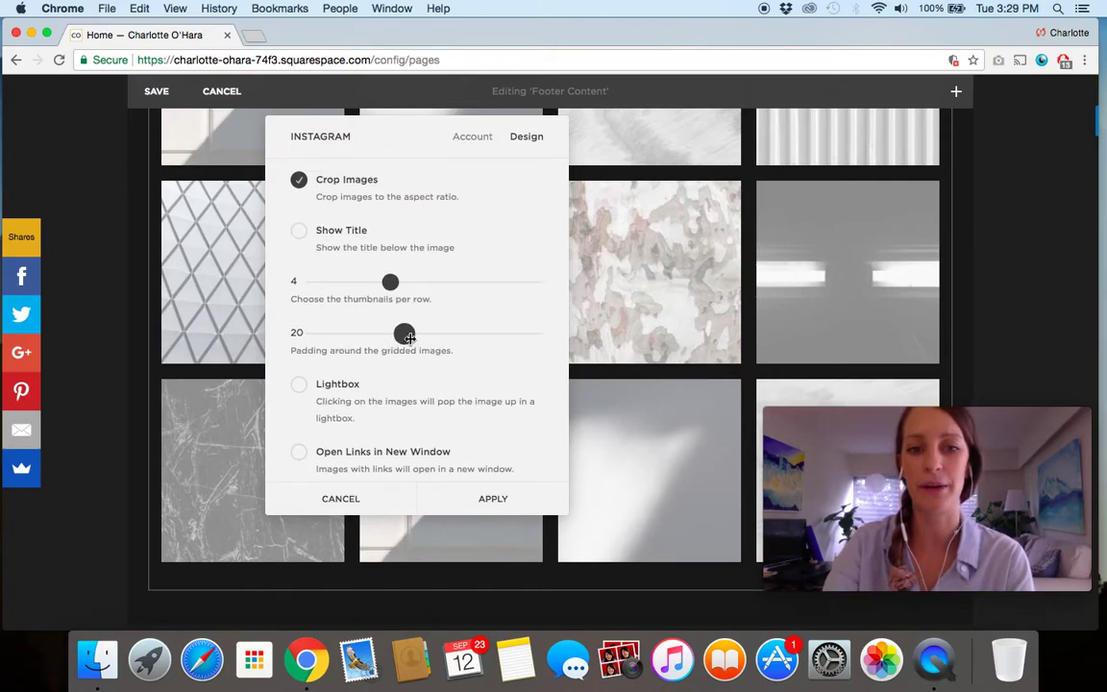
left_click(408, 335)
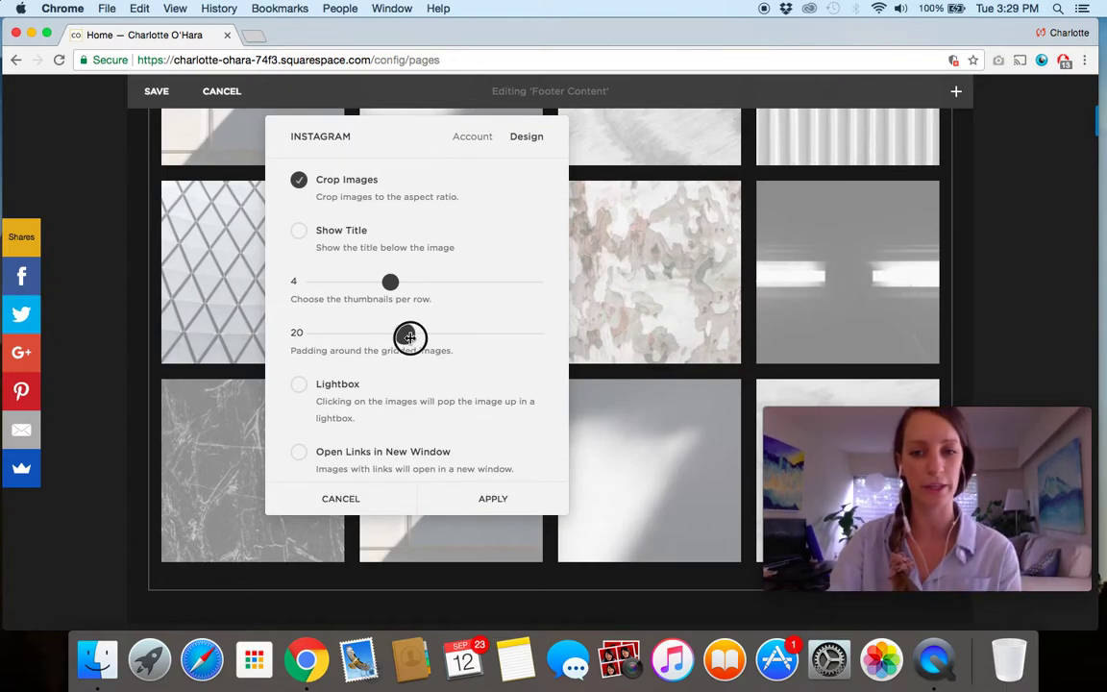
left_click_drag(408, 335, 339, 331)
scroll(402, 362, "down", 1)
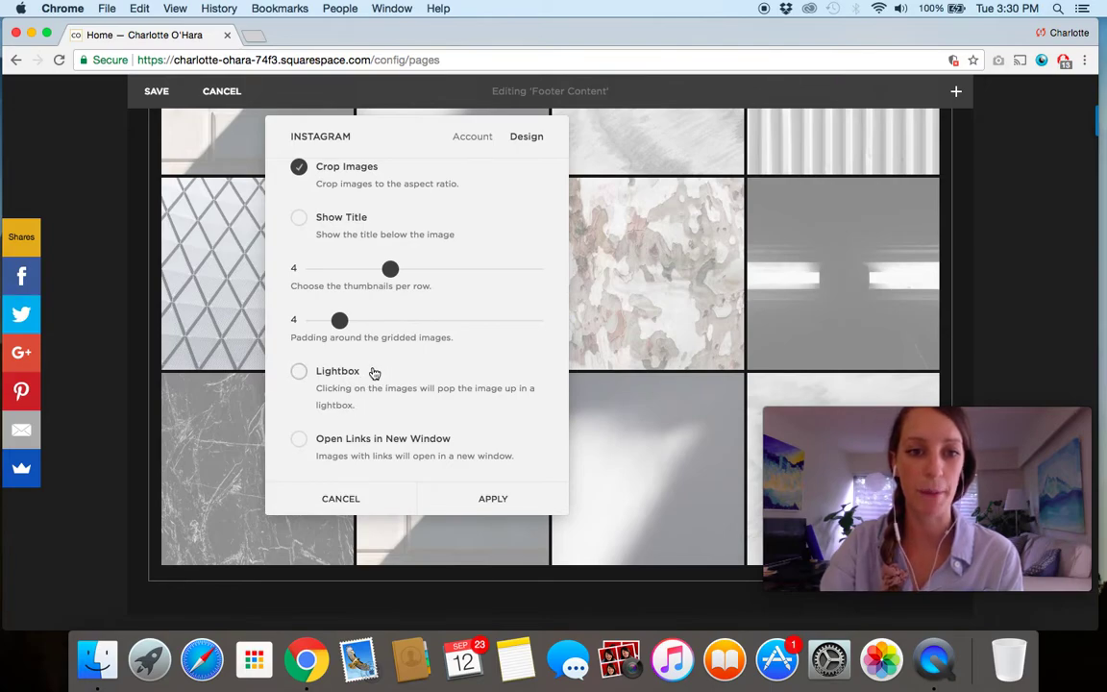
Turn on Open Links in New Window for the Instagram block, apply its settings, and dismiss the account connection notice.
left_click(299, 440)
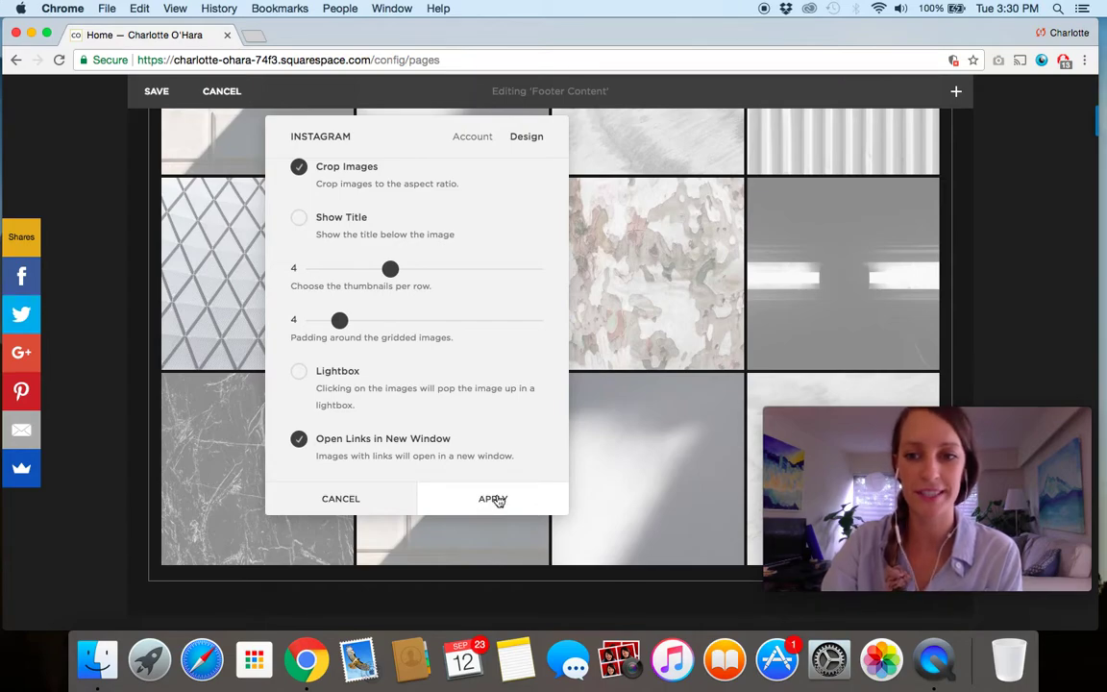
left_click(493, 499)
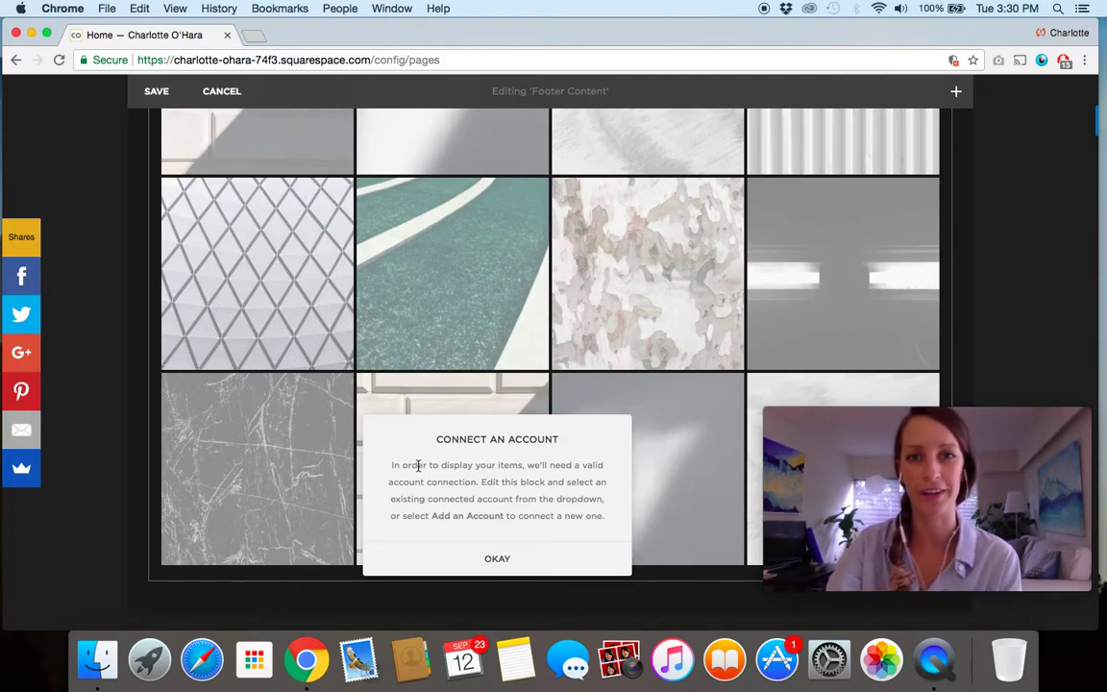
left_click(467, 560)
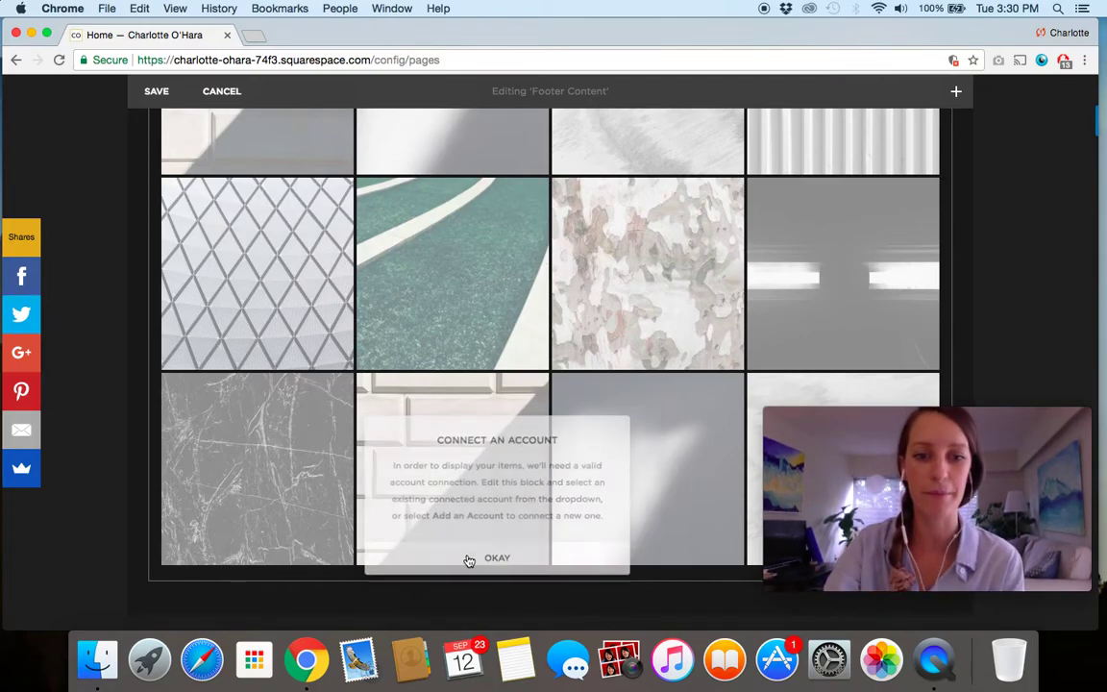
Save the footer content and review the Instagram grid in relation to the rest of the home page footer.
left_click(157, 93)
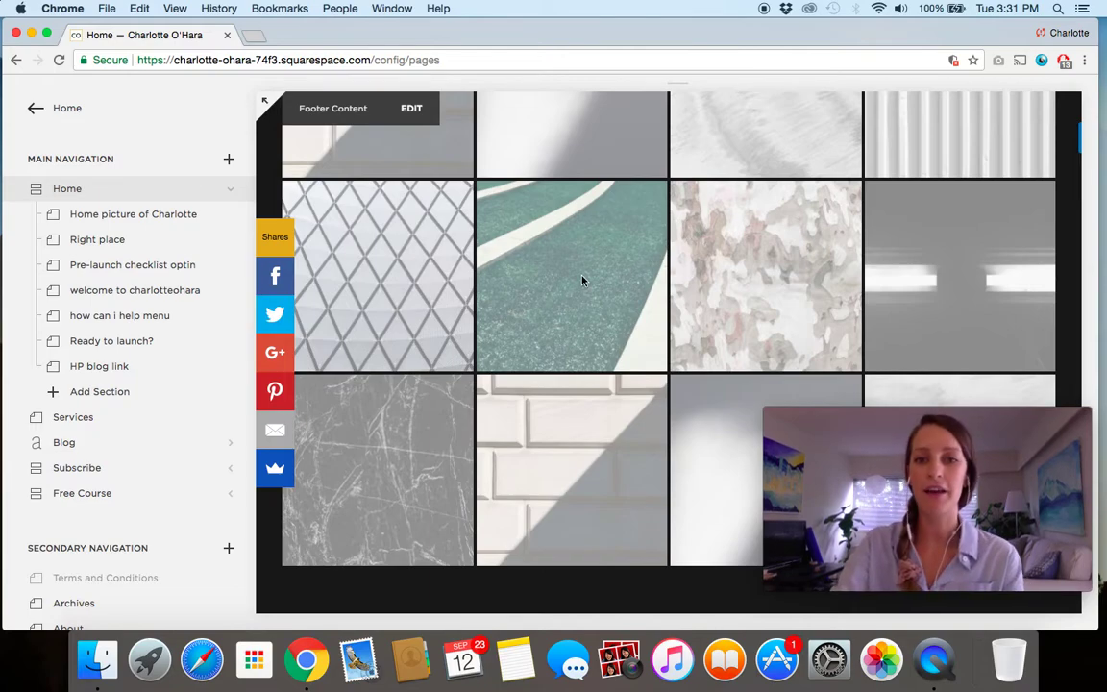
scroll(582, 278, "up", 5)
scroll(582, 279, "down", 5)
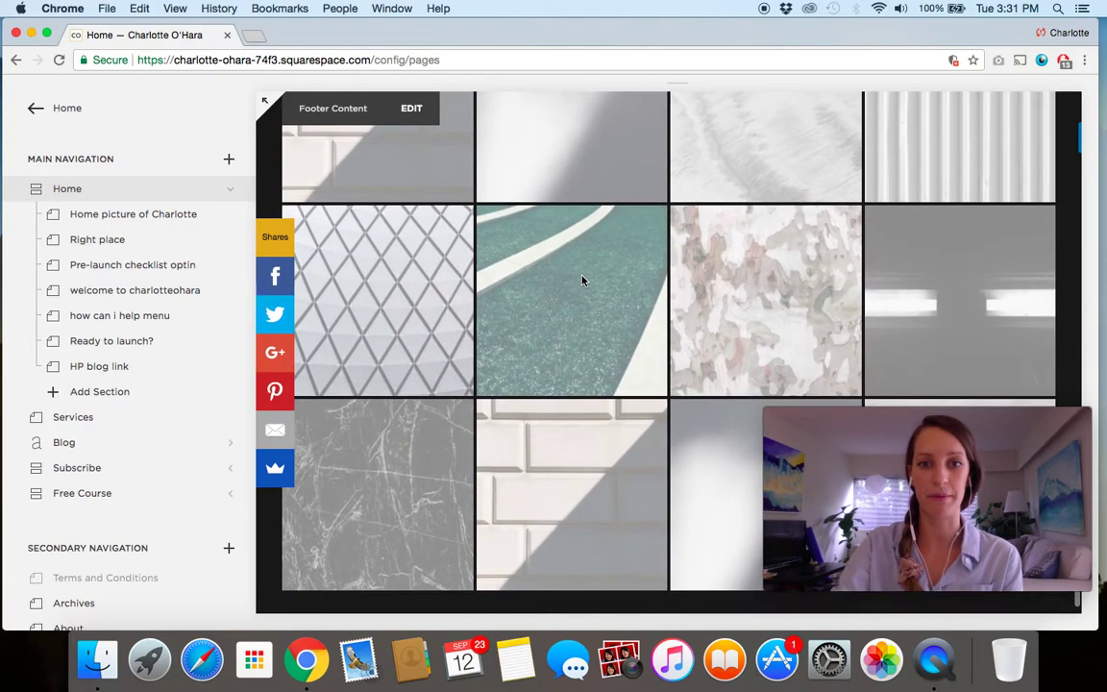
scroll(582, 280, "up", 2)
scroll(582, 280, "up", 3)
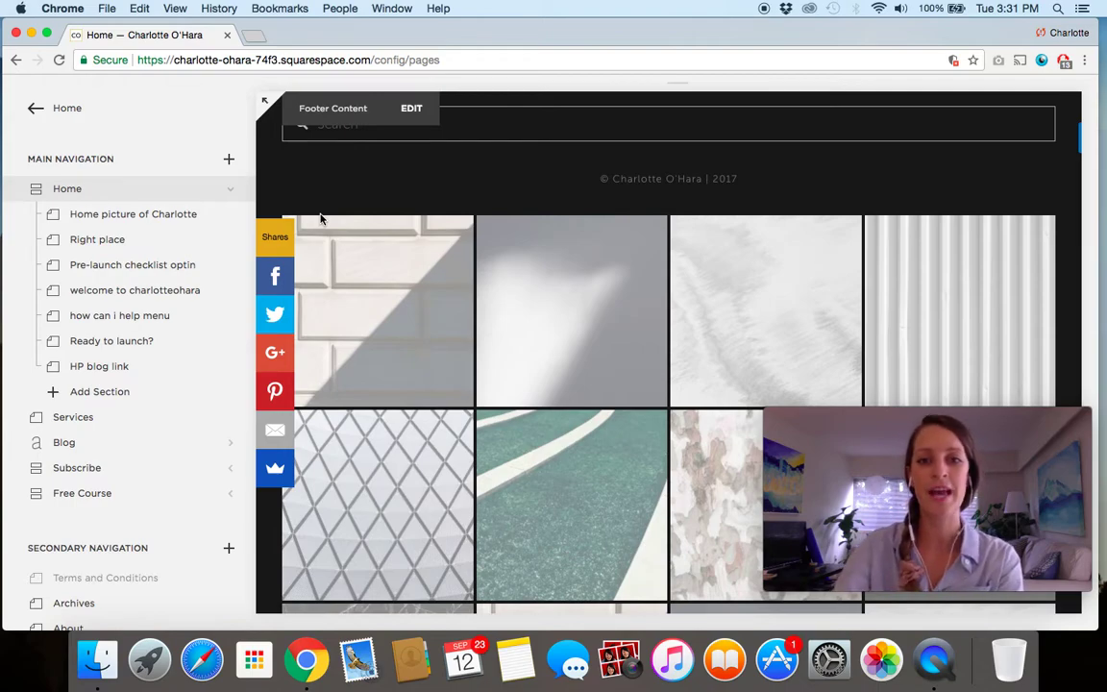
scroll(506, 284, "up", 1)
scroll(507, 283, "up", 5)
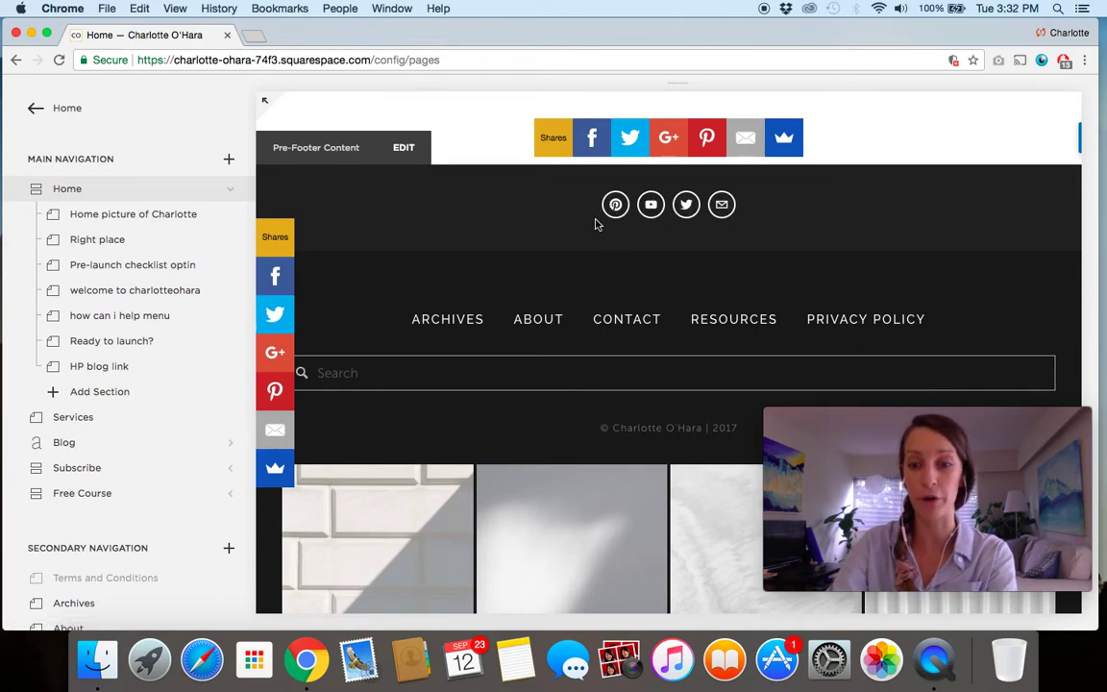
scroll(510, 240, "down", 5)
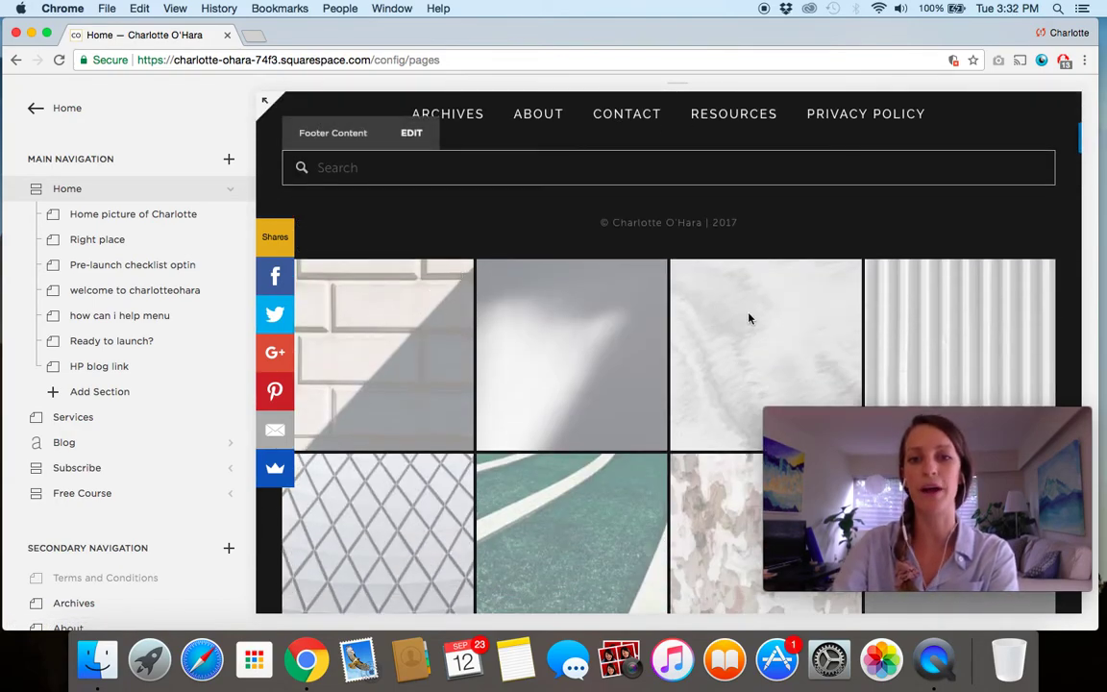